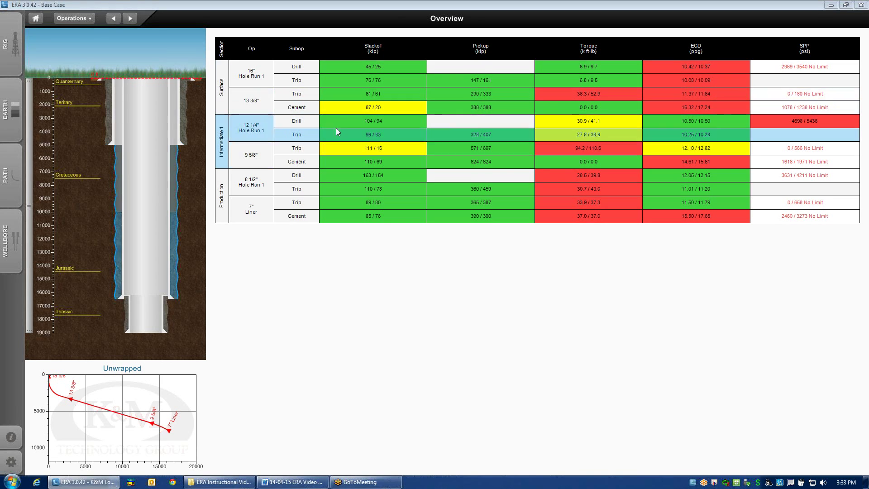
Step: Open the 12 1/4" Hole Run 1 Trip row from the Overview table
{"action": "left_click", "coordinate": [298, 135]}
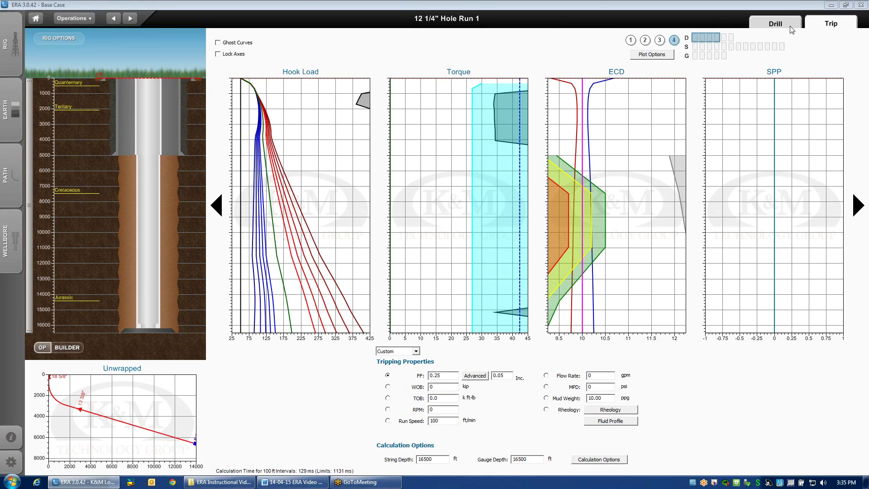
Step: Show only the Hook Load and Torque plots at larger size, then select the RPM value
{"action": "left_click", "coordinate": [646, 42]}
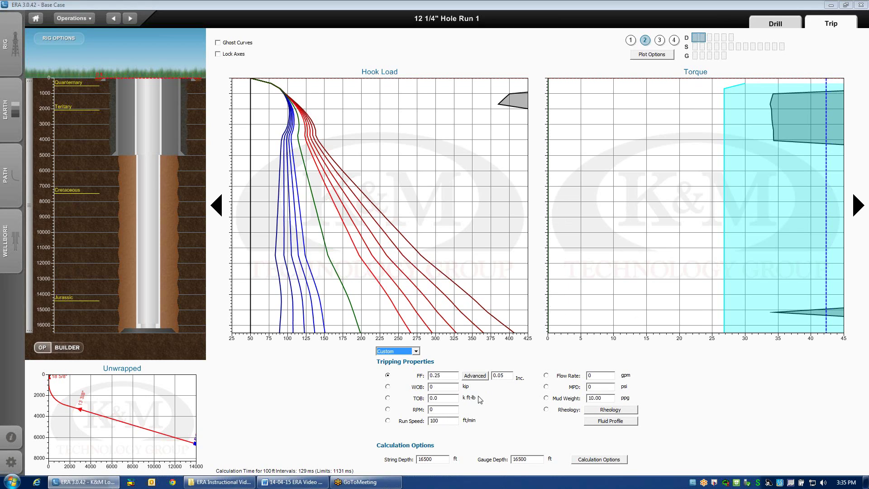
{"action": "left_click", "coordinate": [435, 409]}
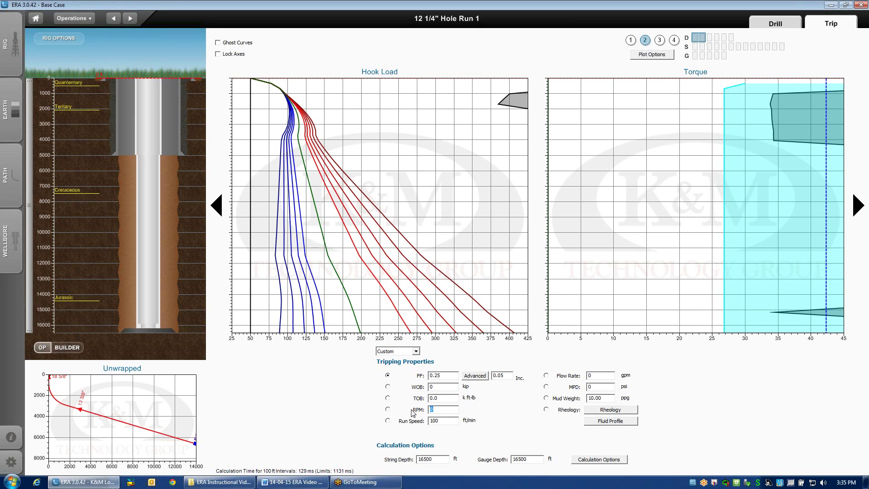
Step: Set RPM to 100 and Run Speed to 0, then recalculate the trip plots
{"action": "type", "text": "100"}
{"action": "key", "text": "Tab"}
{"action": "type", "text": "0"}
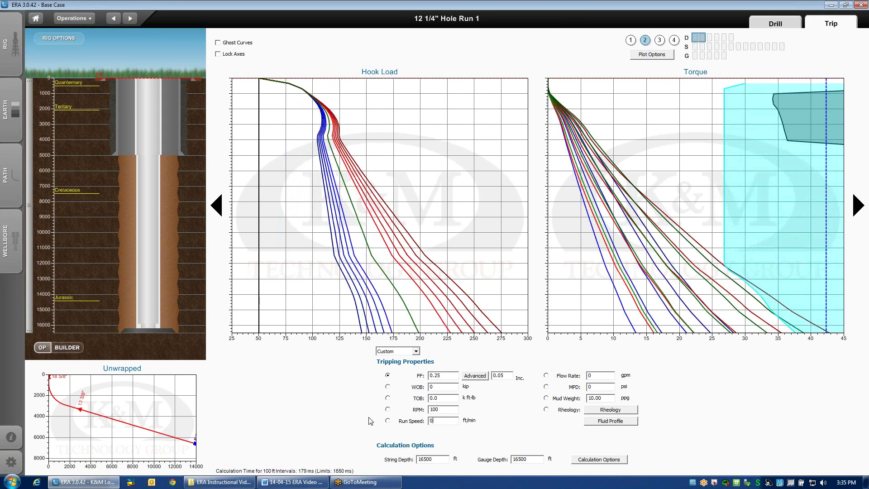
{"action": "key", "text": "Return"}
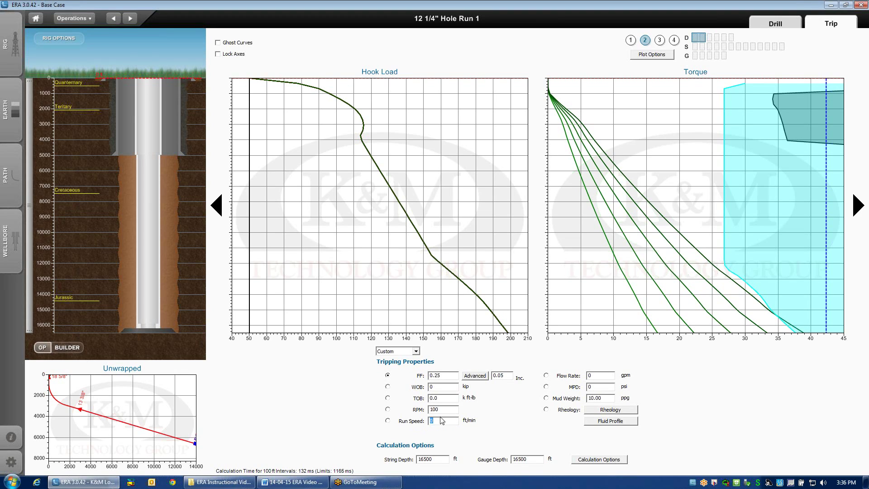
Step: Restore Run Speed to 100 ft/min, keeping RPM at 100
{"action": "type", "text": "100"}
{"action": "key", "text": "Return"}
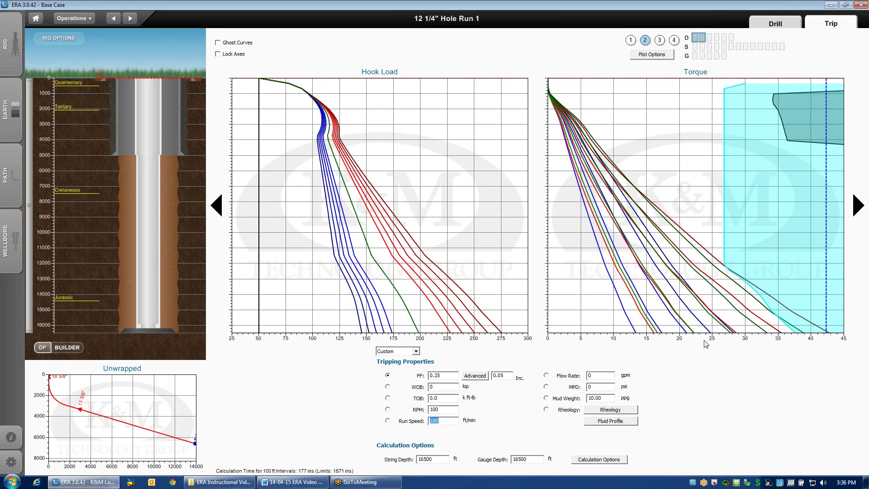
Step: Limit the Torque plot to the S/O only curves, one per friction factor
{"action": "mouse_move", "coordinate": [672, 271]}
{"action": "double_click", "coordinate": [672, 272]}
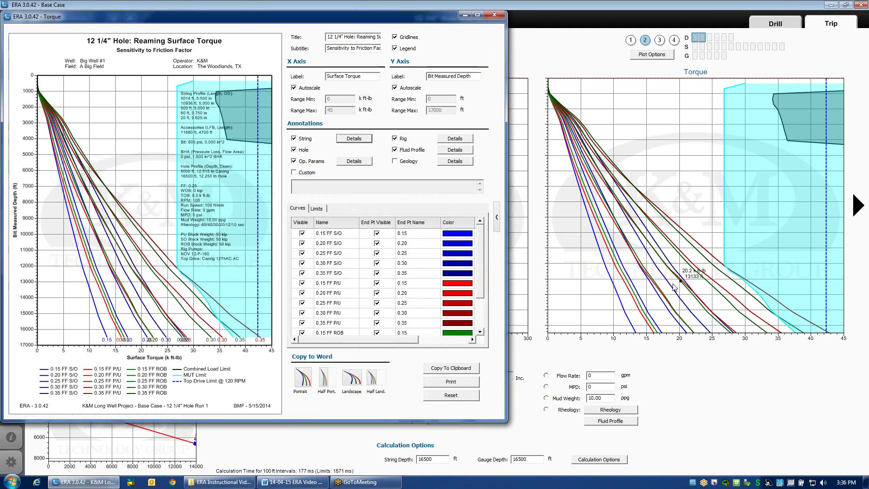
{"action": "left_click", "coordinate": [337, 272]}
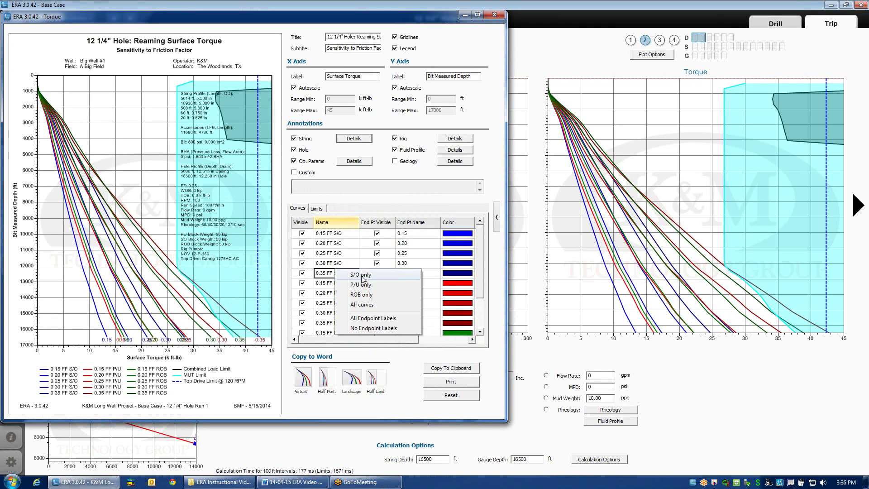
{"action": "left_click", "coordinate": [362, 277]}
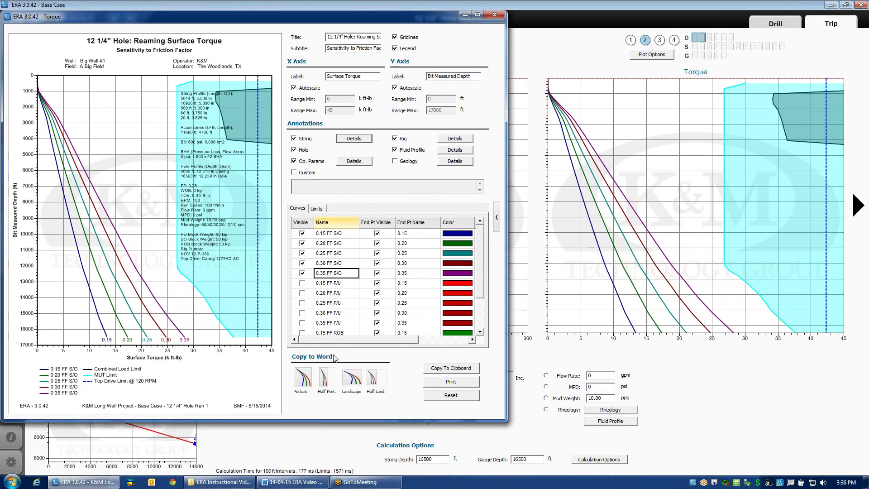
{"action": "left_click", "coordinate": [495, 15]}
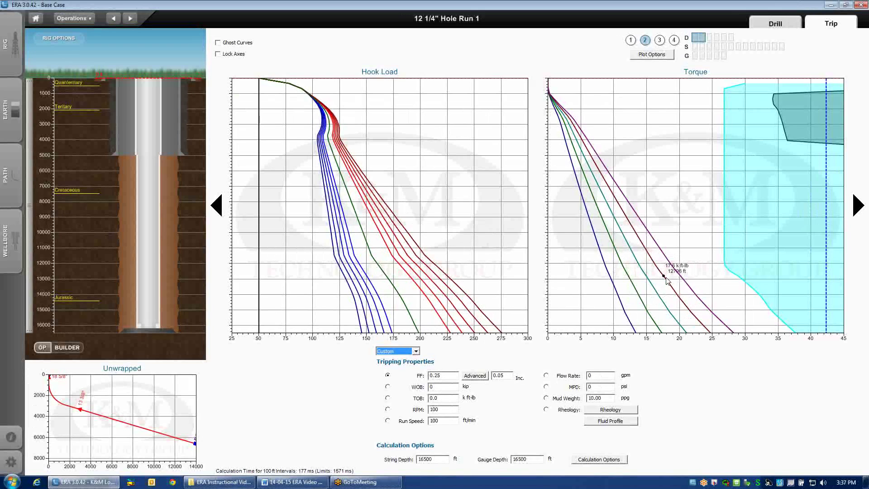
Step: Set the Hook Load plot to S/O only curves with the ROB curve visible
{"action": "double_click", "coordinate": [424, 275]}
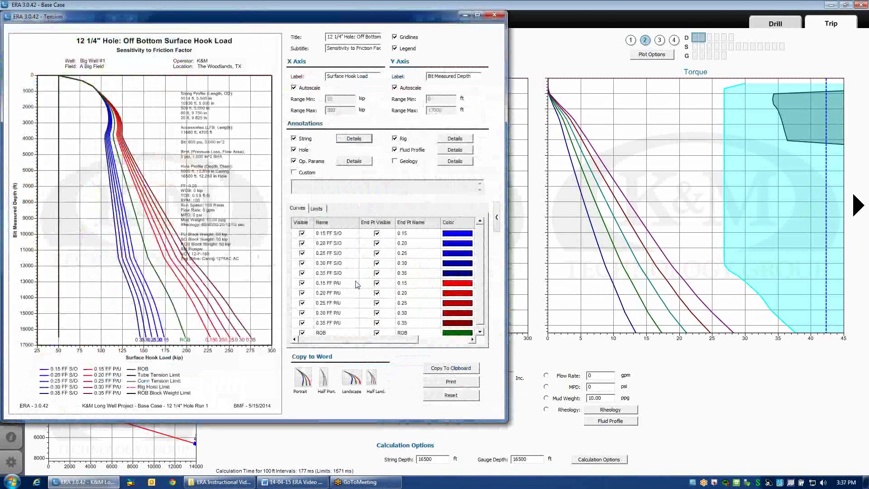
{"action": "right_click", "coordinate": [347, 282]}
{"action": "left_click", "coordinate": [389, 285]}
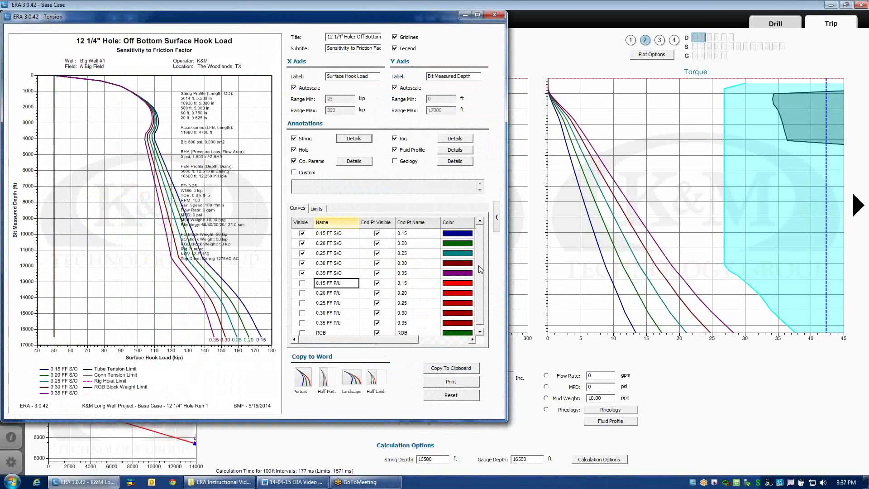
{"action": "left_click_drag", "start_coordinate": [483, 240], "coordinate": [482, 247]}
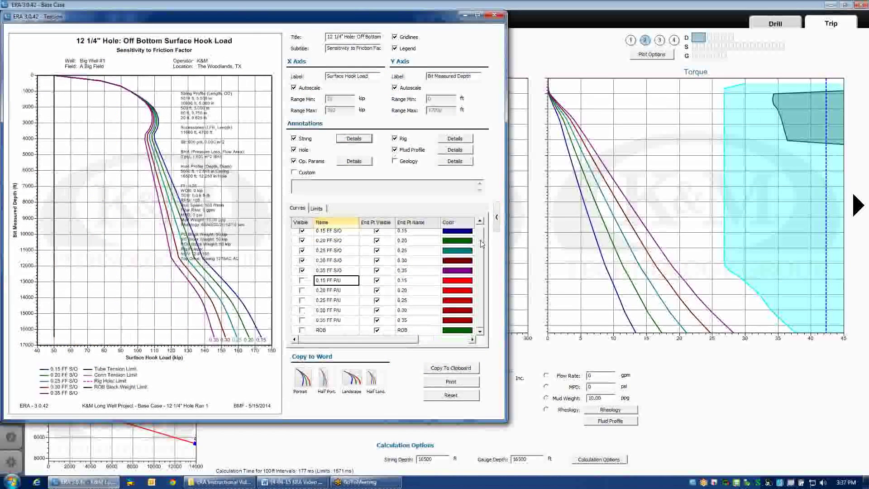
{"action": "left_click", "coordinate": [303, 331]}
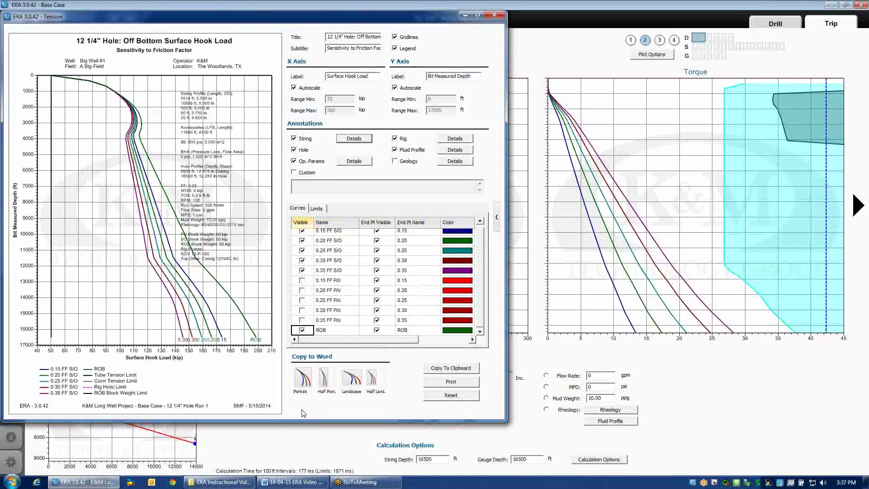
{"action": "mouse_move", "coordinate": [256, 340]}
{"action": "mouse_move", "coordinate": [201, 339]}
{"action": "left_click", "coordinate": [494, 15]}
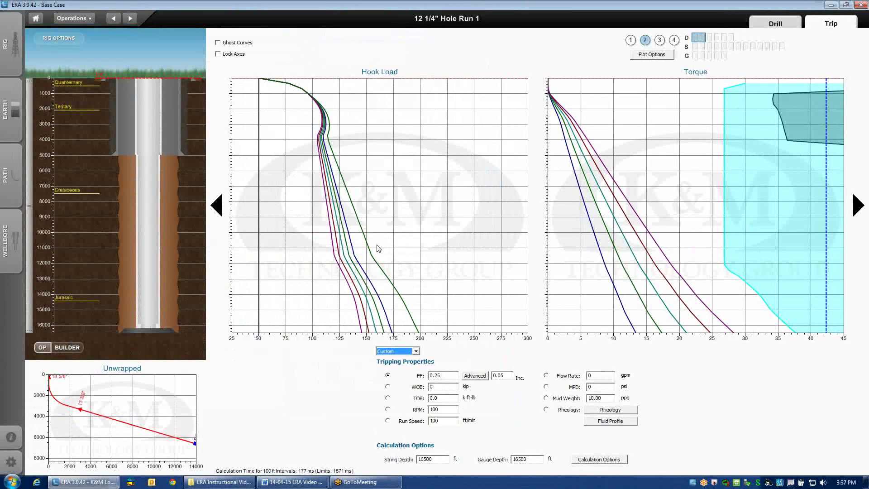
Step: Reset all plots in Settings and shift the view to Torque and ECD
{"action": "mouse_move", "coordinate": [621, 334]}
{"action": "mouse_move", "coordinate": [505, 331]}
{"action": "left_click", "coordinate": [12, 462]}
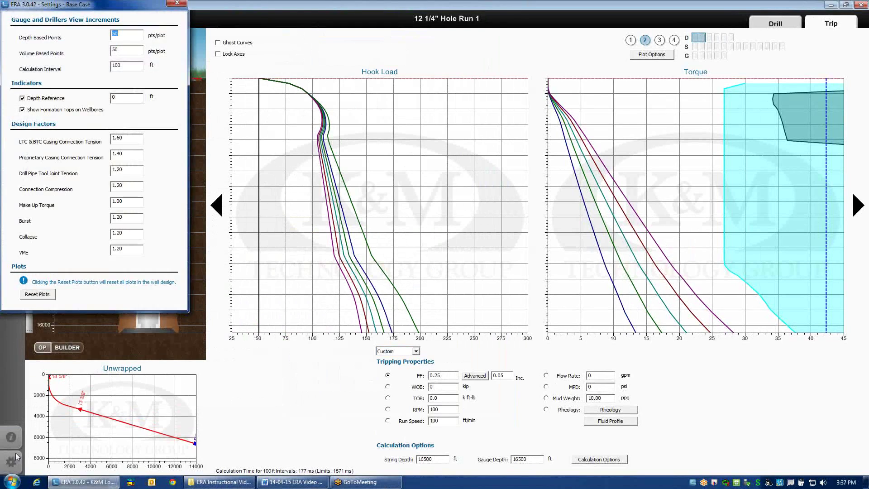
{"action": "left_click", "coordinate": [44, 297]}
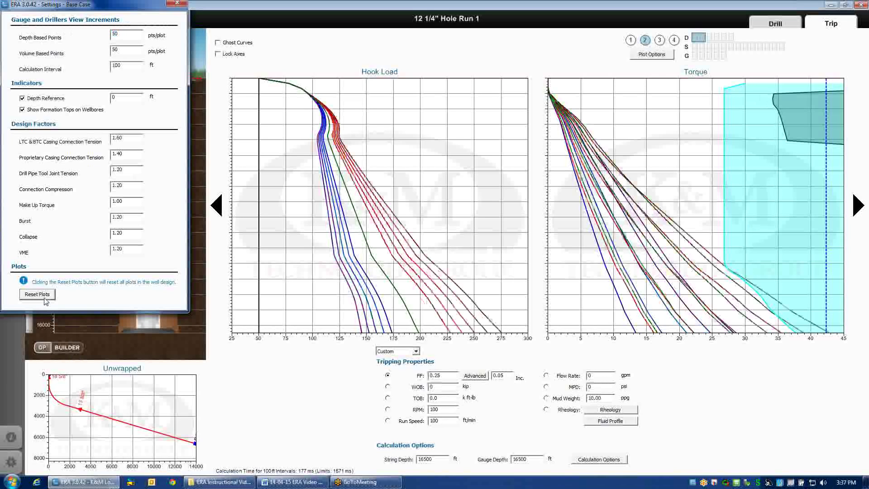
{"action": "left_click", "coordinate": [177, 3]}
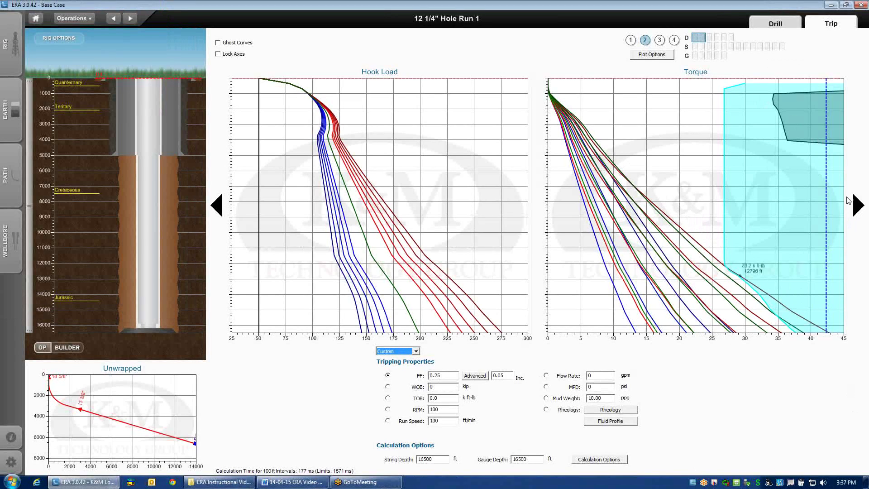
{"action": "left_click", "coordinate": [858, 211]}
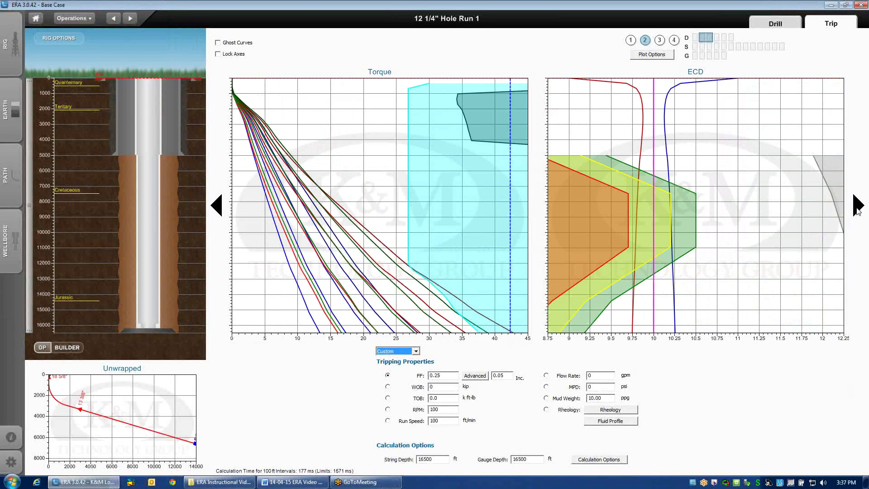
Step: Switch to run-speed sensitivity at 0 RPM and enlarge the ECD Felt at Bit plot
{"action": "left_click", "coordinate": [858, 211]}
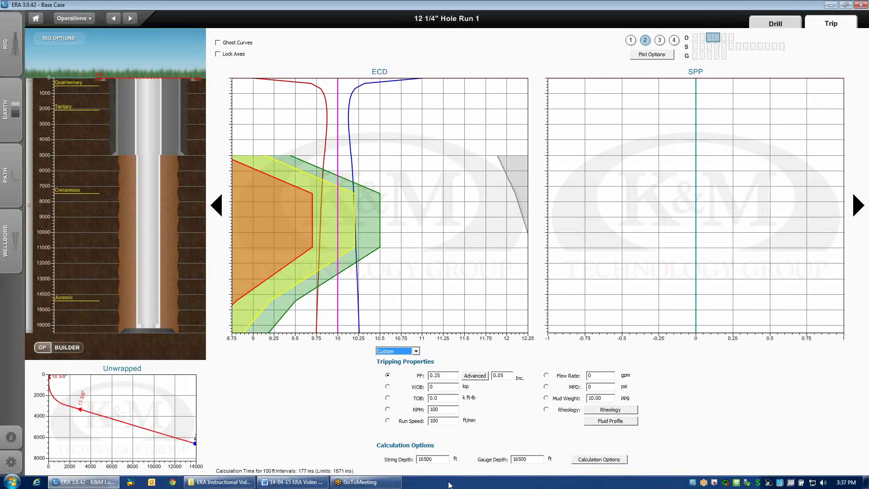
{"action": "left_click", "coordinate": [388, 421]}
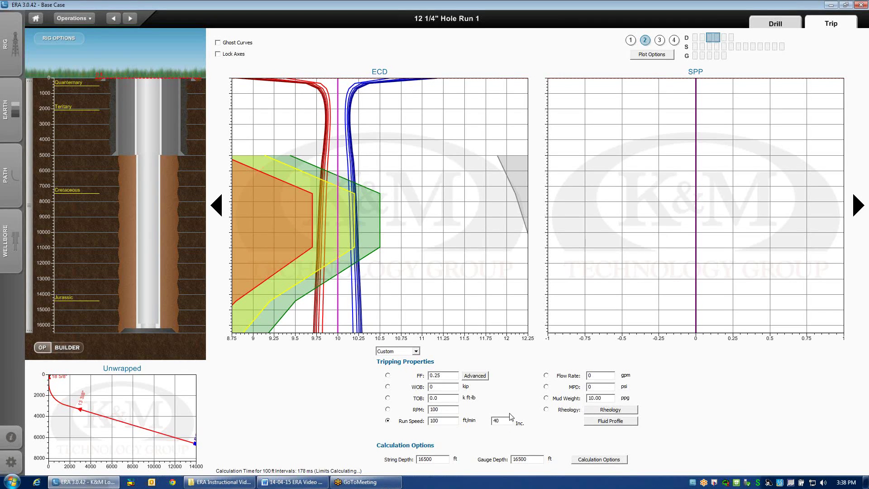
{"action": "key", "text": "shift+Home"}
{"action": "type", "text": "0"}
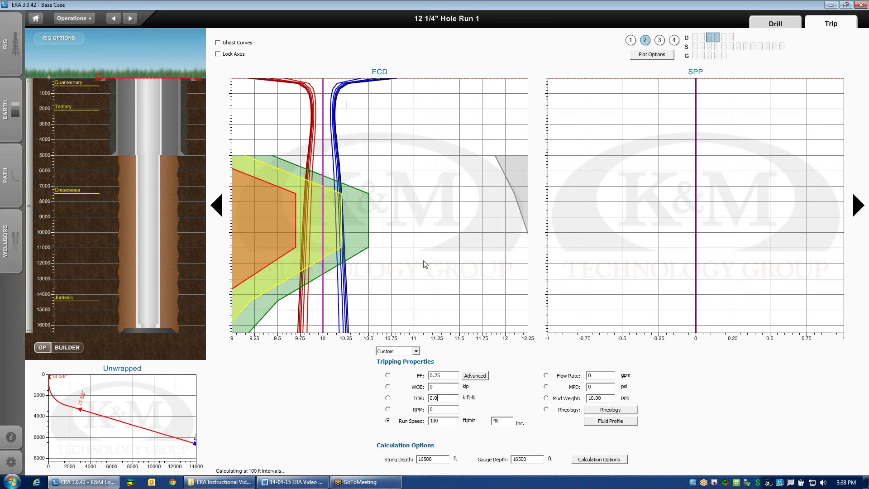
{"action": "double_click", "coordinate": [425, 251]}
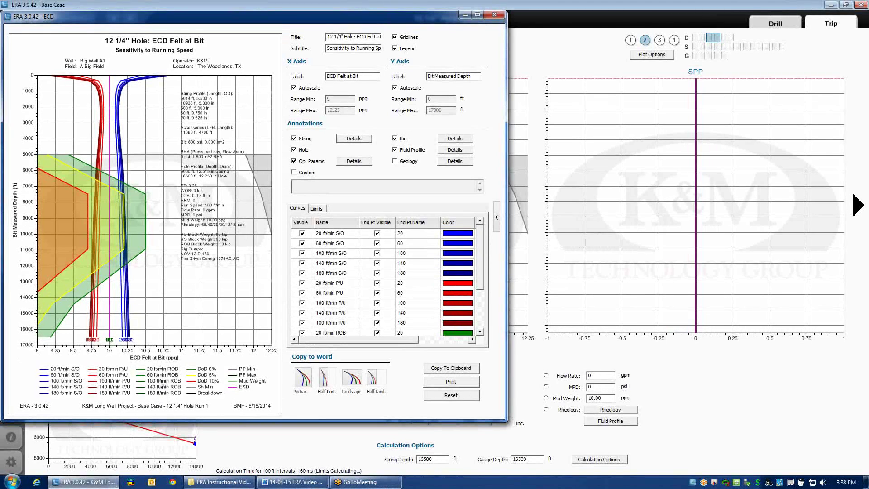
{"action": "left_click", "coordinate": [499, 16]}
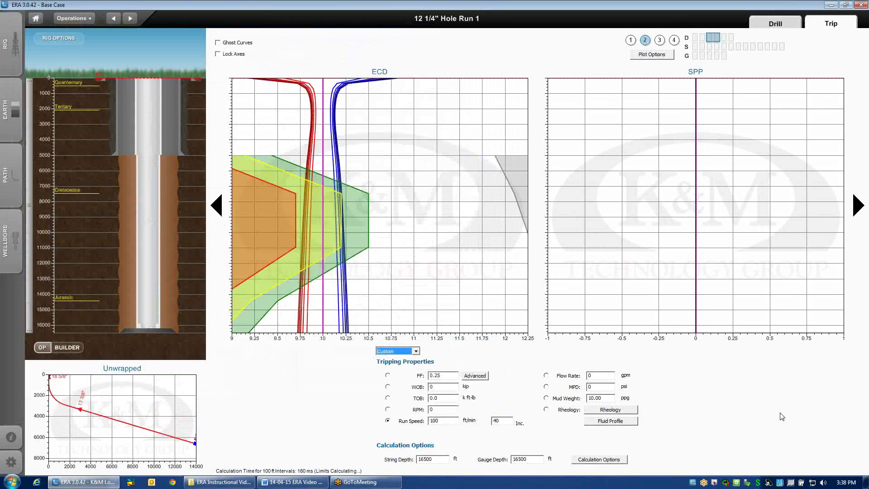
Step: Drive Hook Load and Torque by WOB (Overpull) sensitivity in 50 kip increments
{"action": "left_click", "coordinate": [388, 375]}
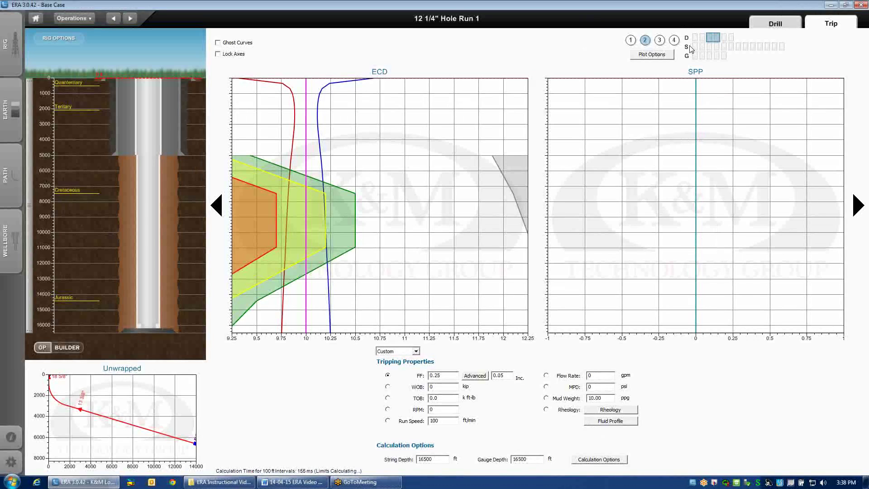
{"action": "left_click", "coordinate": [215, 206]}
{"action": "left_click", "coordinate": [215, 206]}
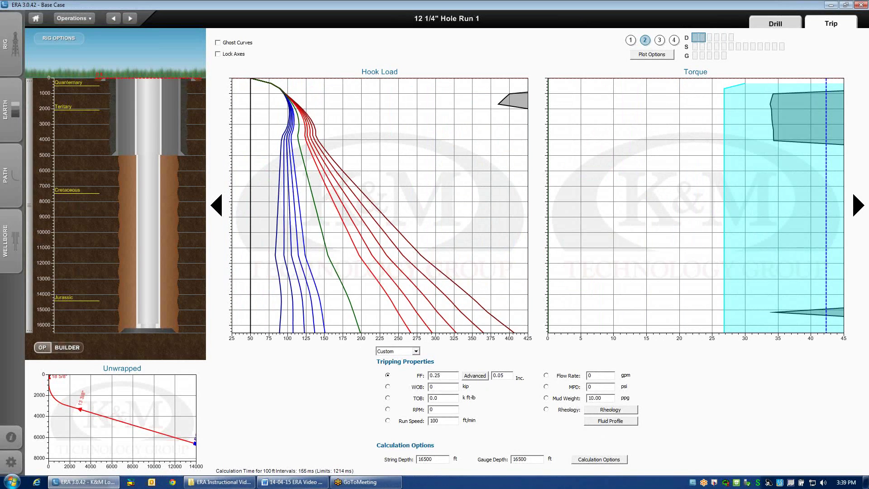
{"action": "left_click", "coordinate": [388, 387]}
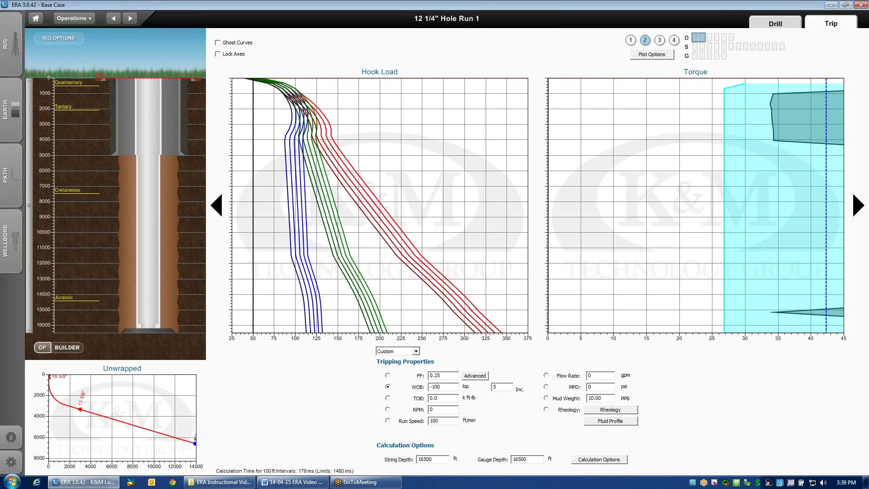
{"action": "type", "text": "0"}
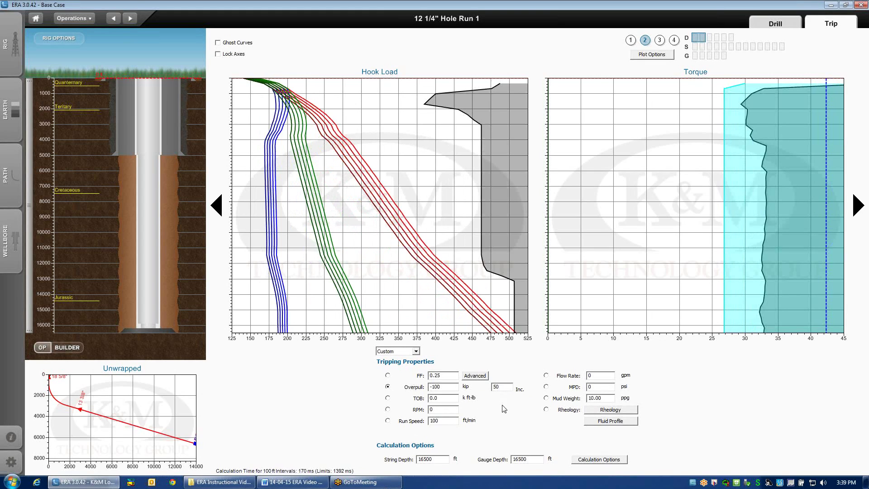
{"action": "left_click", "coordinate": [457, 398]}
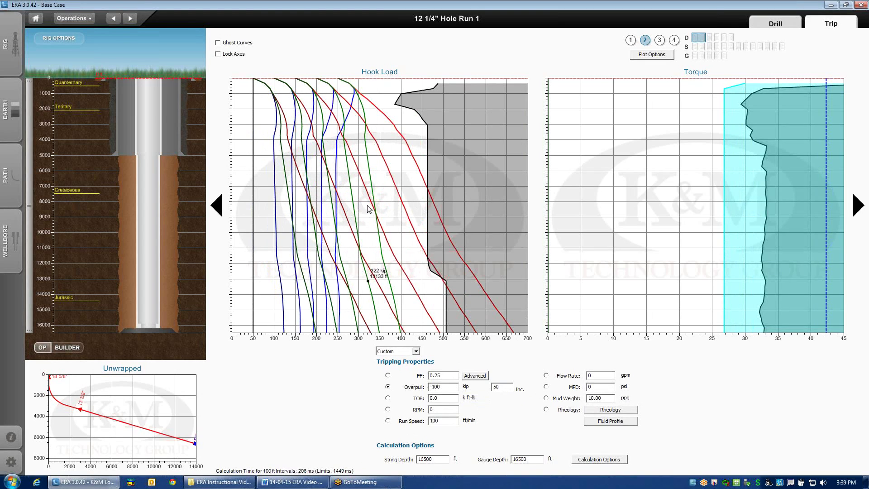
{"action": "mouse_move", "coordinate": [369, 203]}
Step: Set the Hook Load curve list to P/U only, showing five pick-up overpull curves
{"action": "double_click", "coordinate": [367, 217]}
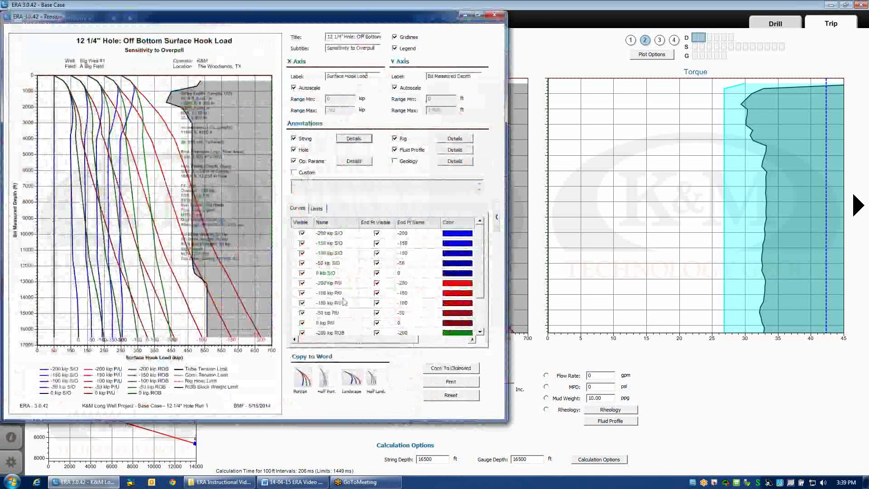
{"action": "right_click", "coordinate": [327, 283]}
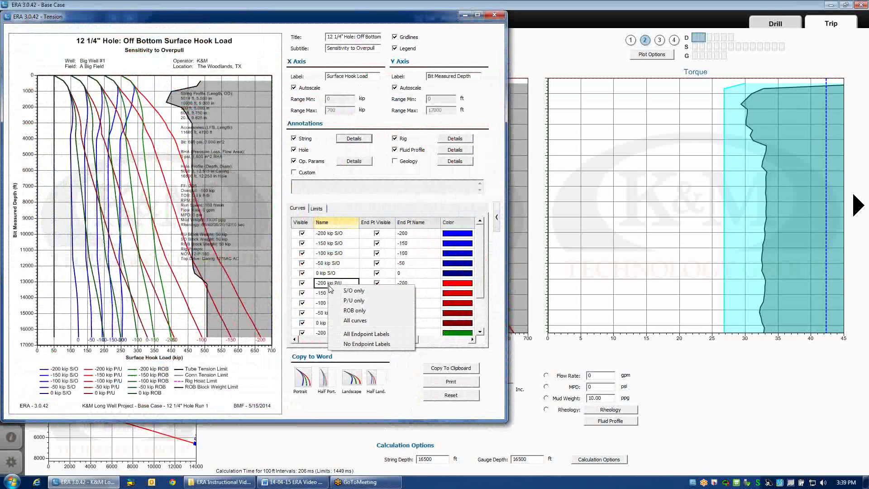
{"action": "left_click", "coordinate": [355, 301]}
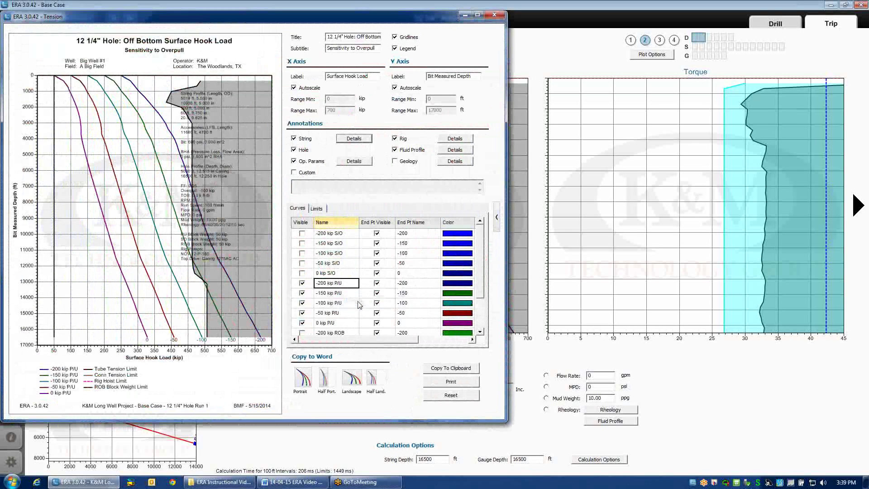
{"action": "left_click", "coordinate": [495, 16]}
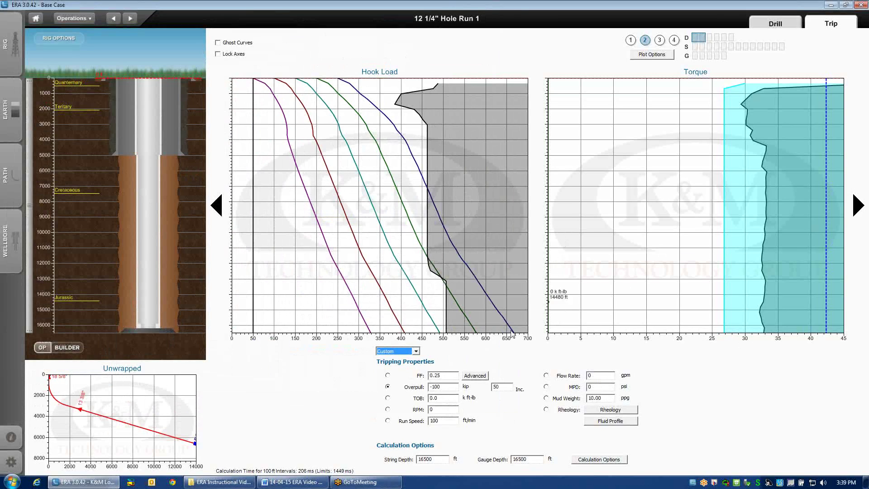
Step: Change RPM to 60 so the Torque plot recalculates its overpull sensitivity reaming torque curves
{"action": "mouse_move", "coordinate": [440, 332]}
{"action": "mouse_move", "coordinate": [517, 332]}
{"action": "left_click", "coordinate": [442, 409]}
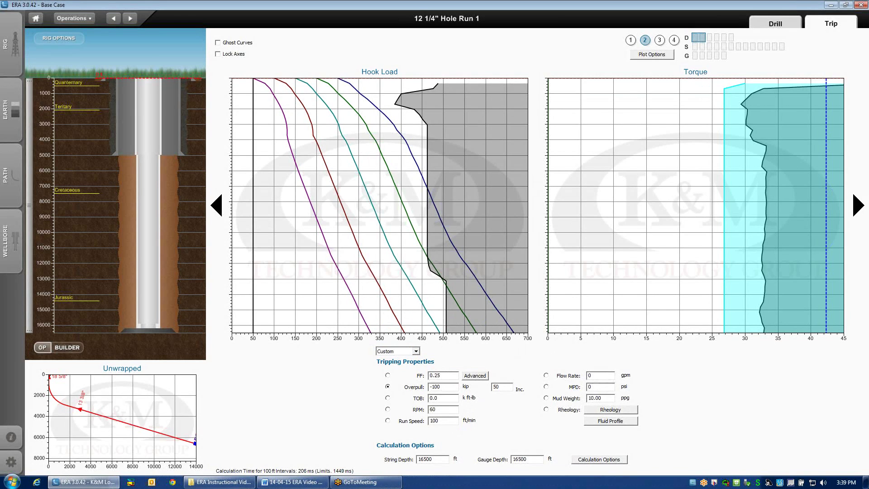
{"action": "left_click", "coordinate": [438, 420]}
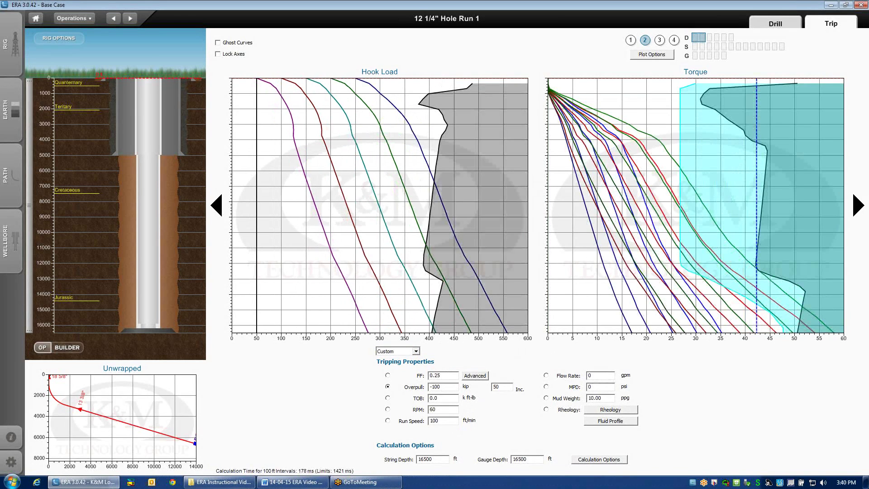
{"action": "mouse_move", "coordinate": [674, 266]}
Step: Limit the Torque plot to the five pick-up (P/U only) overpull curves, hiding slack-off curves
{"action": "double_click", "coordinate": [675, 269]}
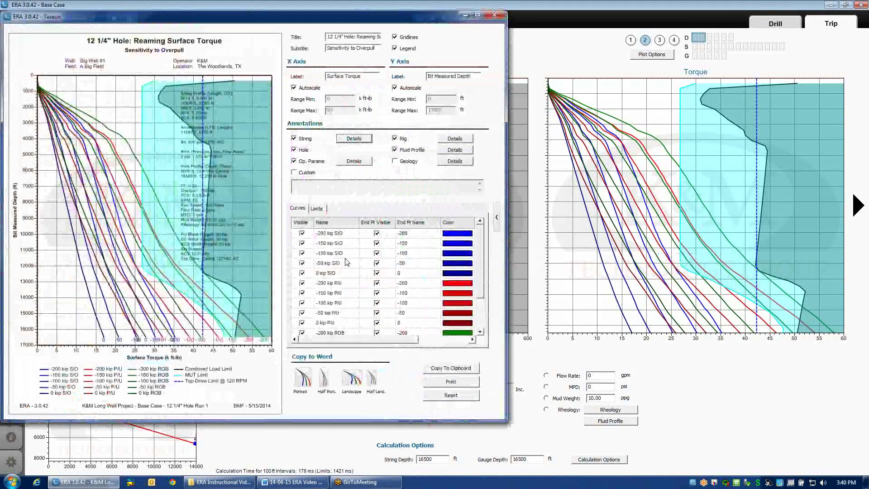
{"action": "right_click", "coordinate": [328, 295]}
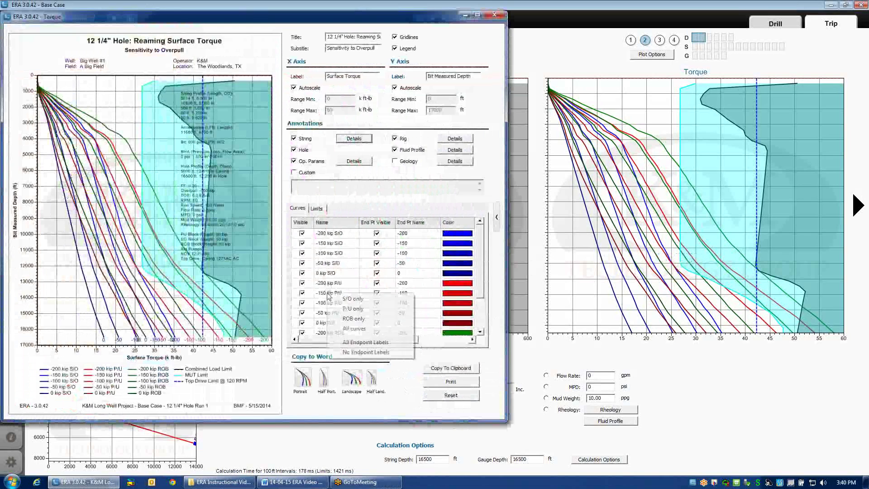
{"action": "left_click", "coordinate": [355, 309]}
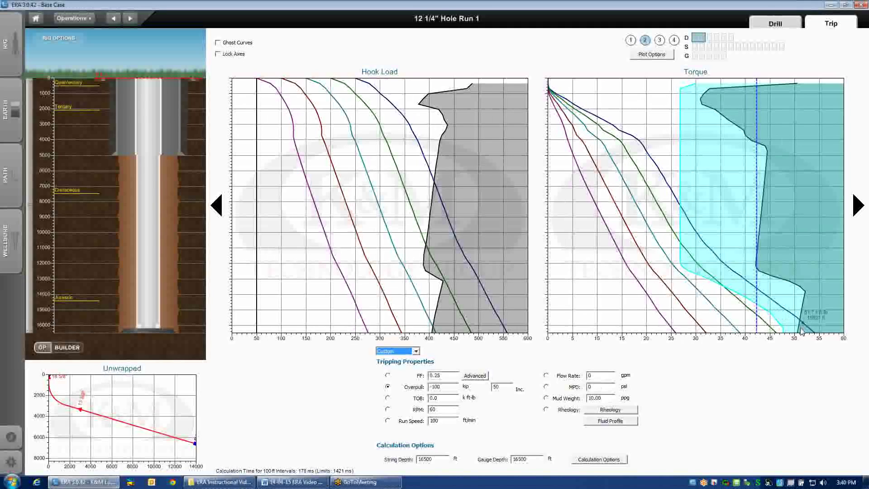
{"action": "left_click", "coordinate": [16, 463]}
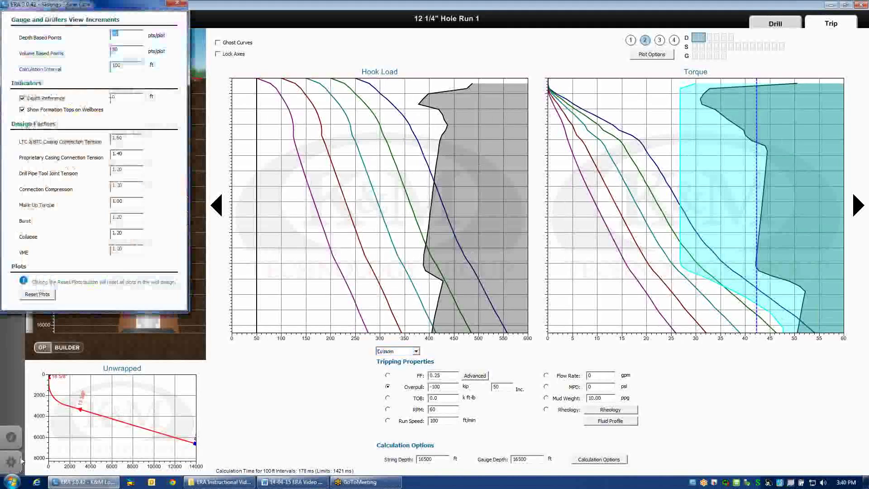
Step: Reset Plots in Settings to restore the full blue, red and green overpull curve families
{"action": "left_click", "coordinate": [46, 298]}
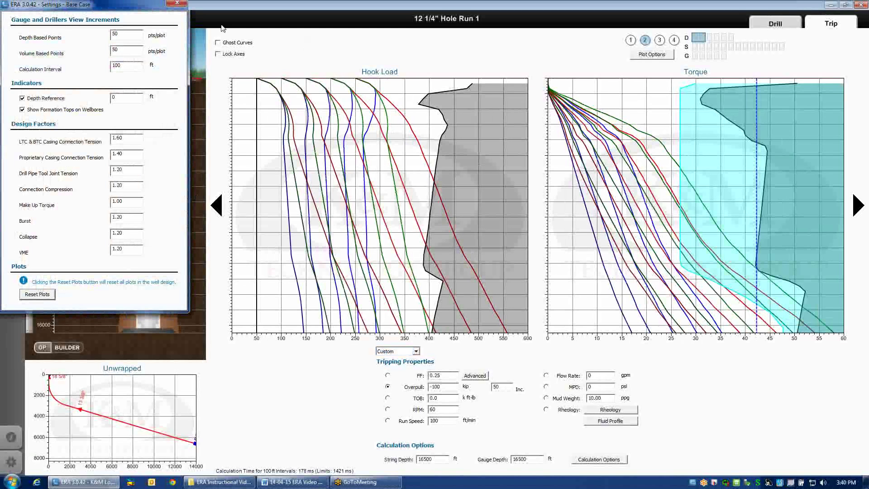
{"action": "left_click", "coordinate": [183, 6]}
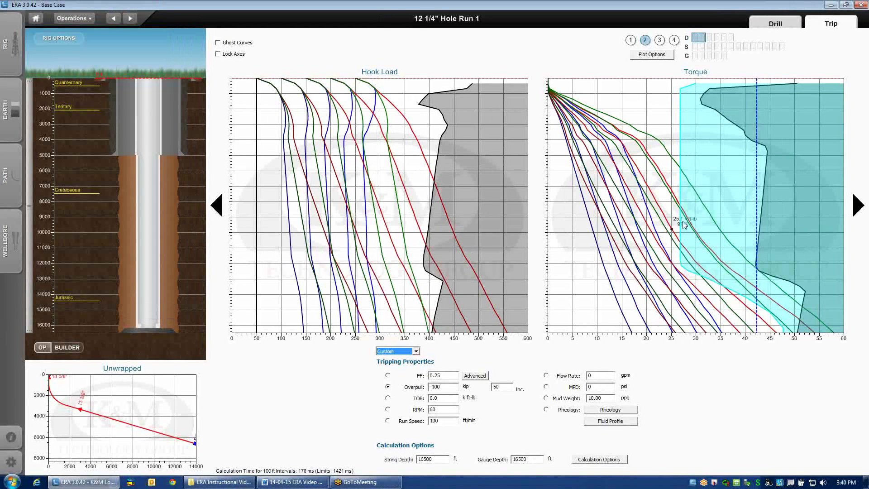